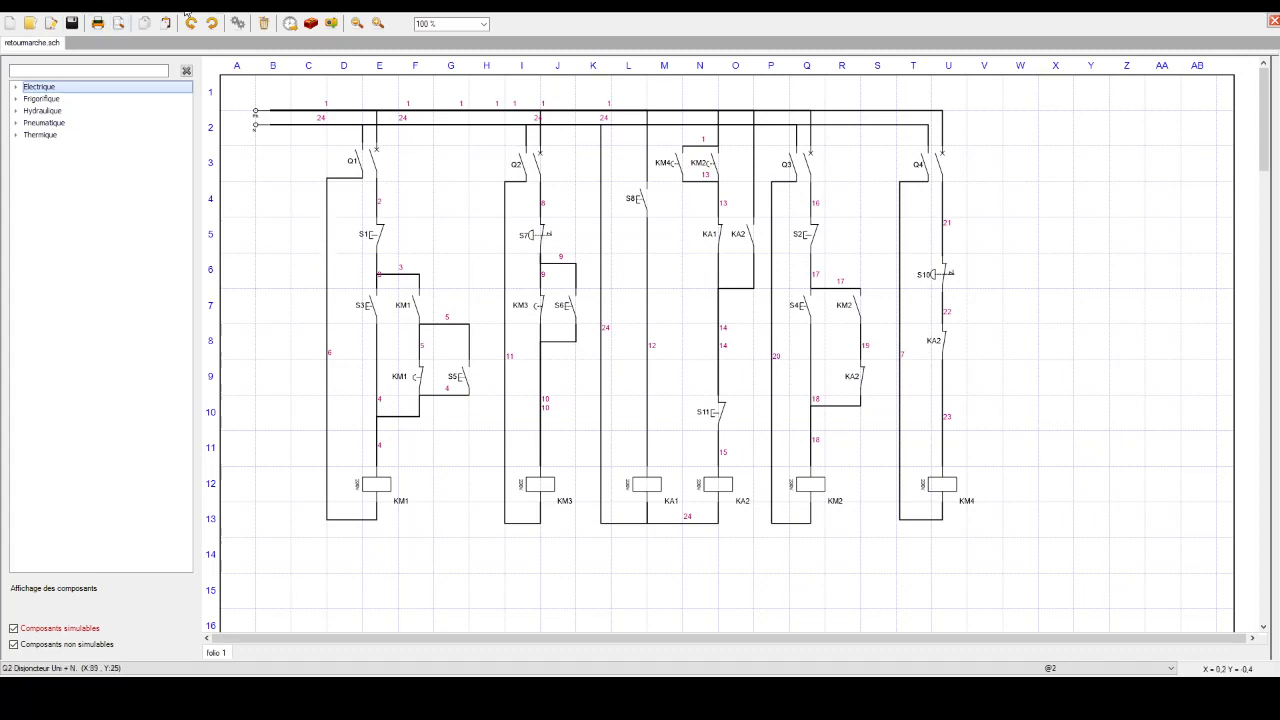
# - Start the circuit simulation and switch the stop contacts S7 and S10 to open
pyautogui.click(290, 23)
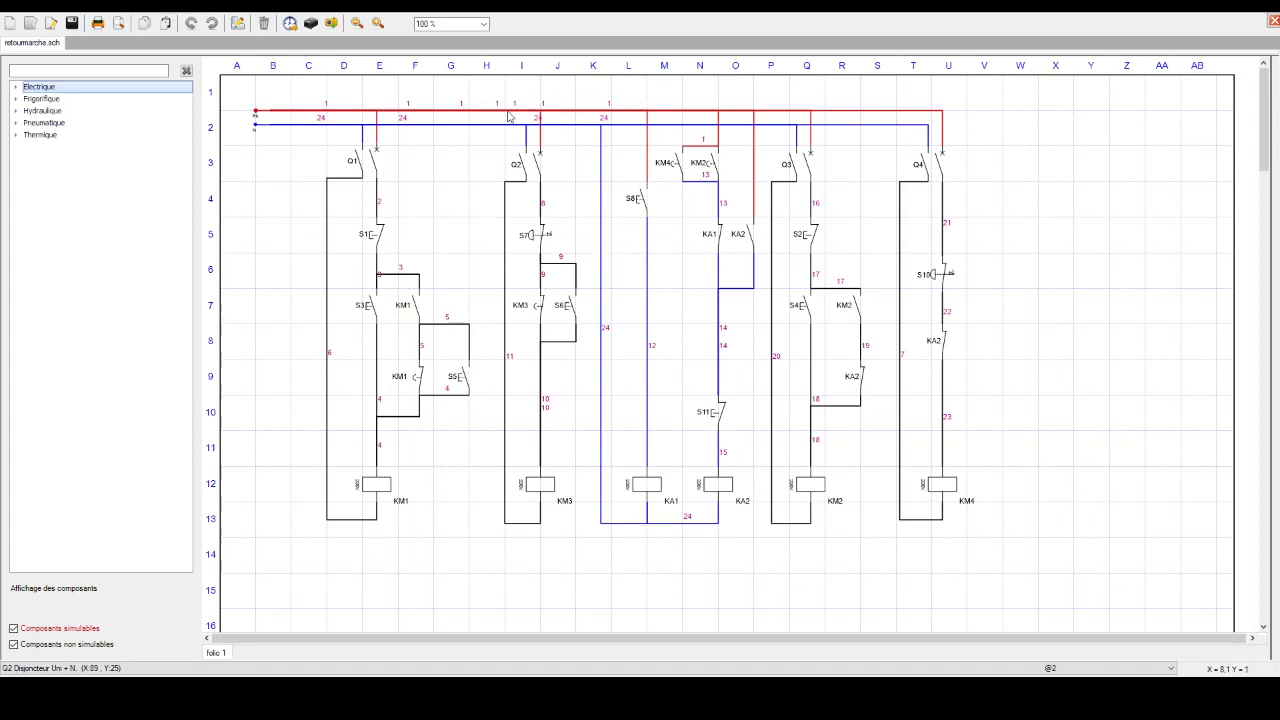
pyautogui.click(547, 245)
pyautogui.click(948, 282)
# - Test the KM1 branch by closing breaker Q1, operating pushbutton S1 and reopening Q1
pyautogui.click(363, 163)
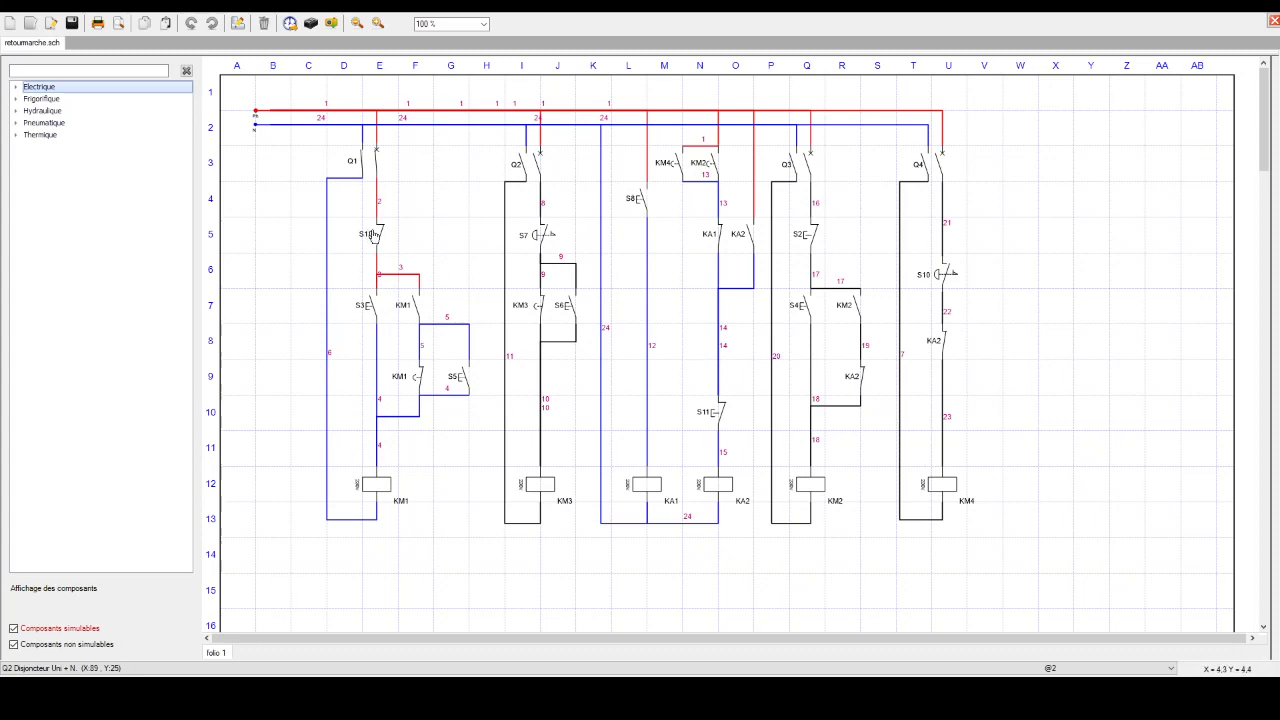
pyautogui.click(381, 242)
pyautogui.click(376, 160)
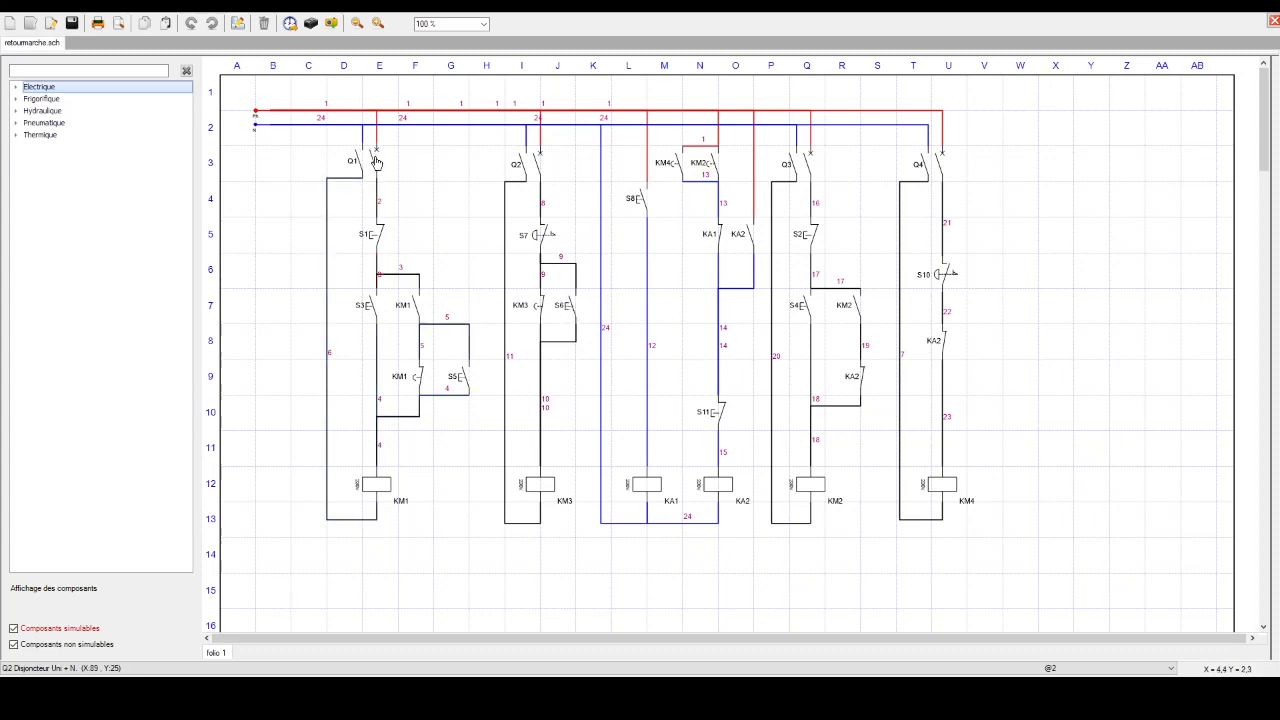
# - Test the KM3 branch by closing breaker Q2, closing stop contact S7 and reopening Q2
pyautogui.click(538, 178)
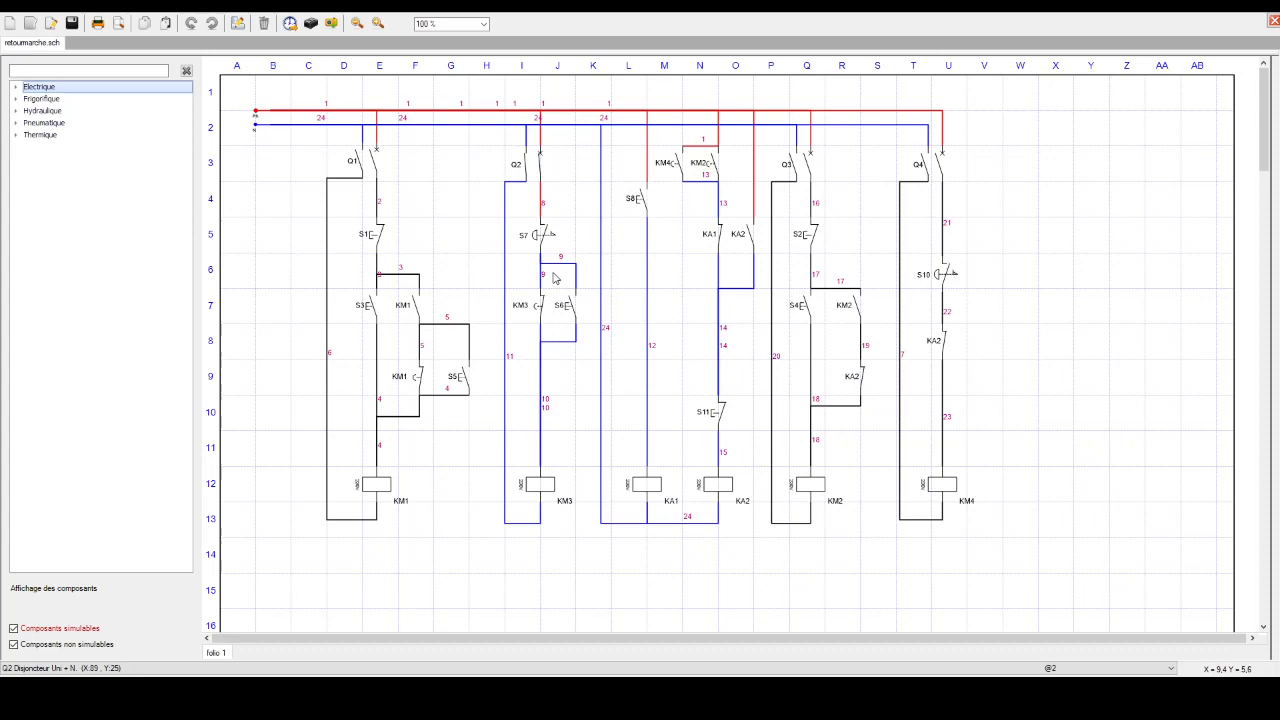
pyautogui.click(545, 238)
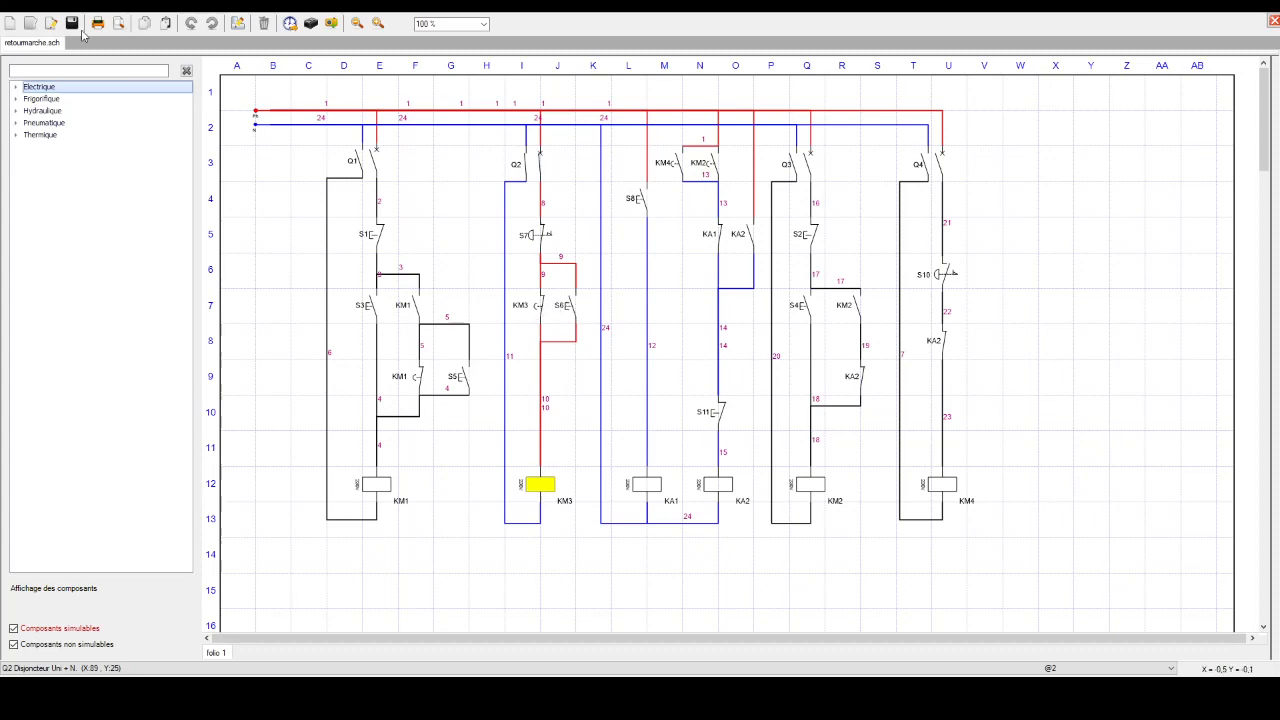
pyautogui.click(546, 168)
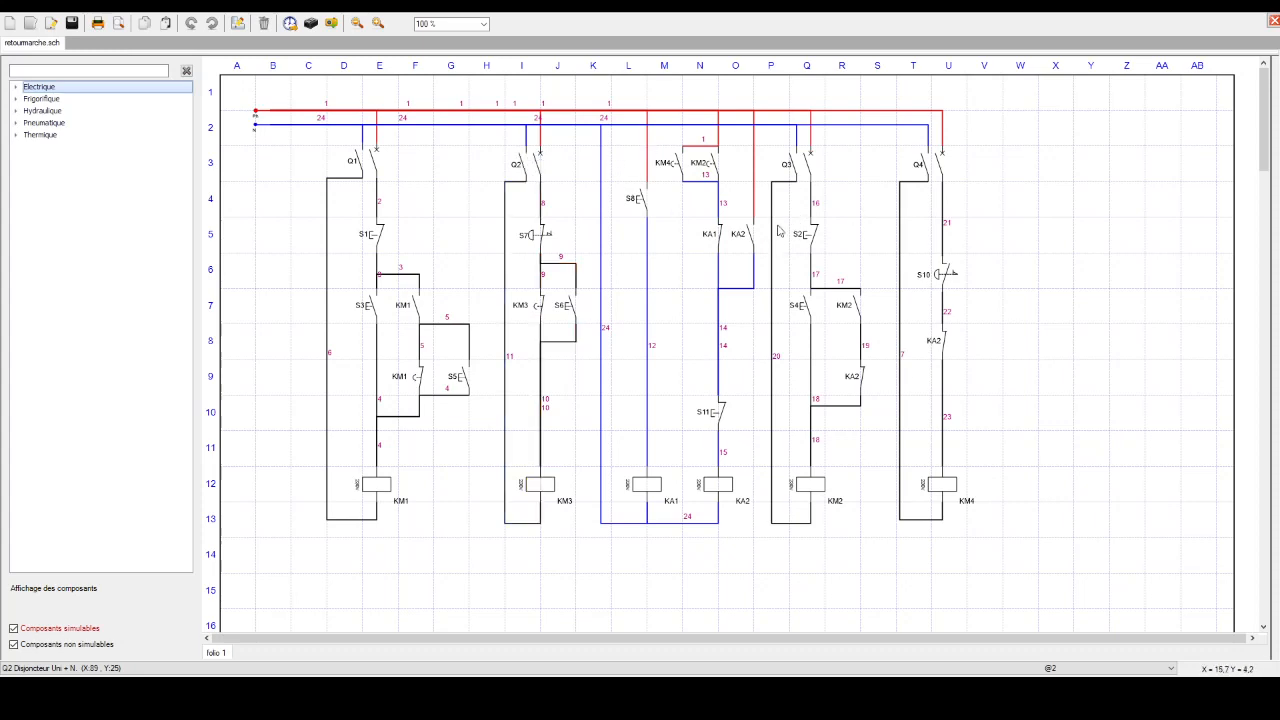
# - Close breaker Q4 and test the KM4 branch by operating pushbutton S8 and closing stop contact S10
pyautogui.click(940, 173)
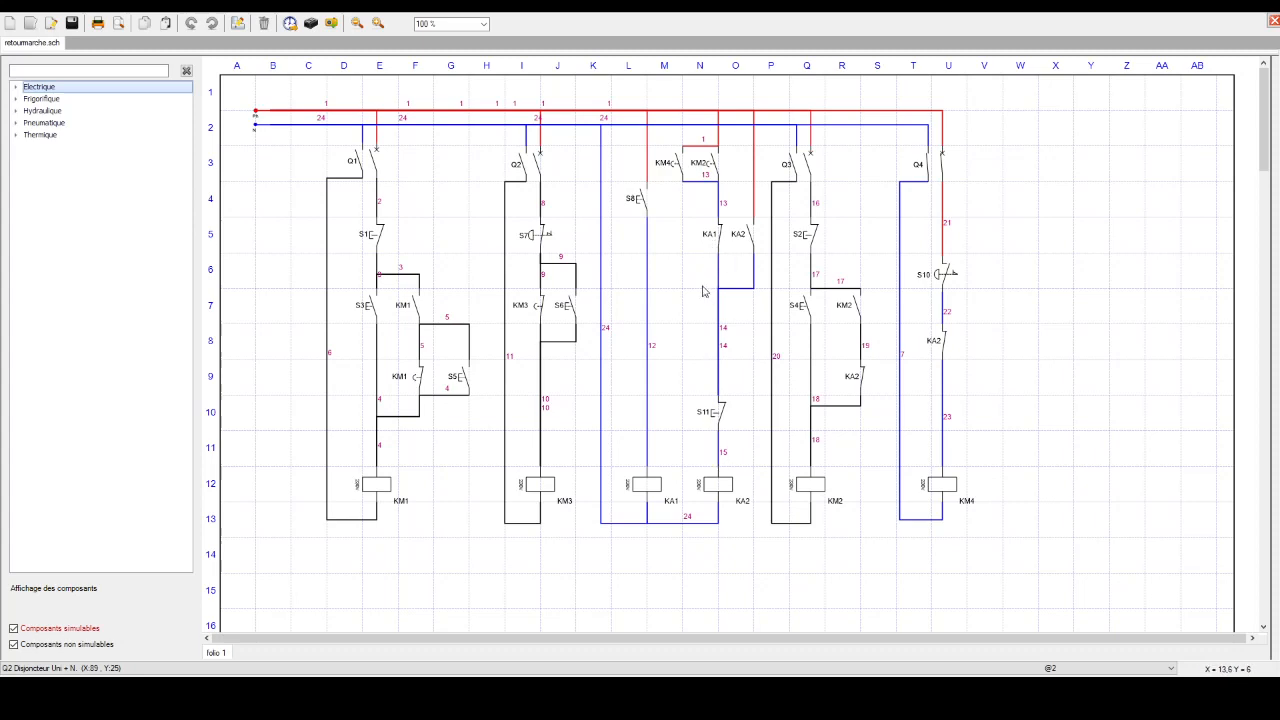
pyautogui.click(640, 203)
pyautogui.click(635, 202)
pyautogui.click(942, 281)
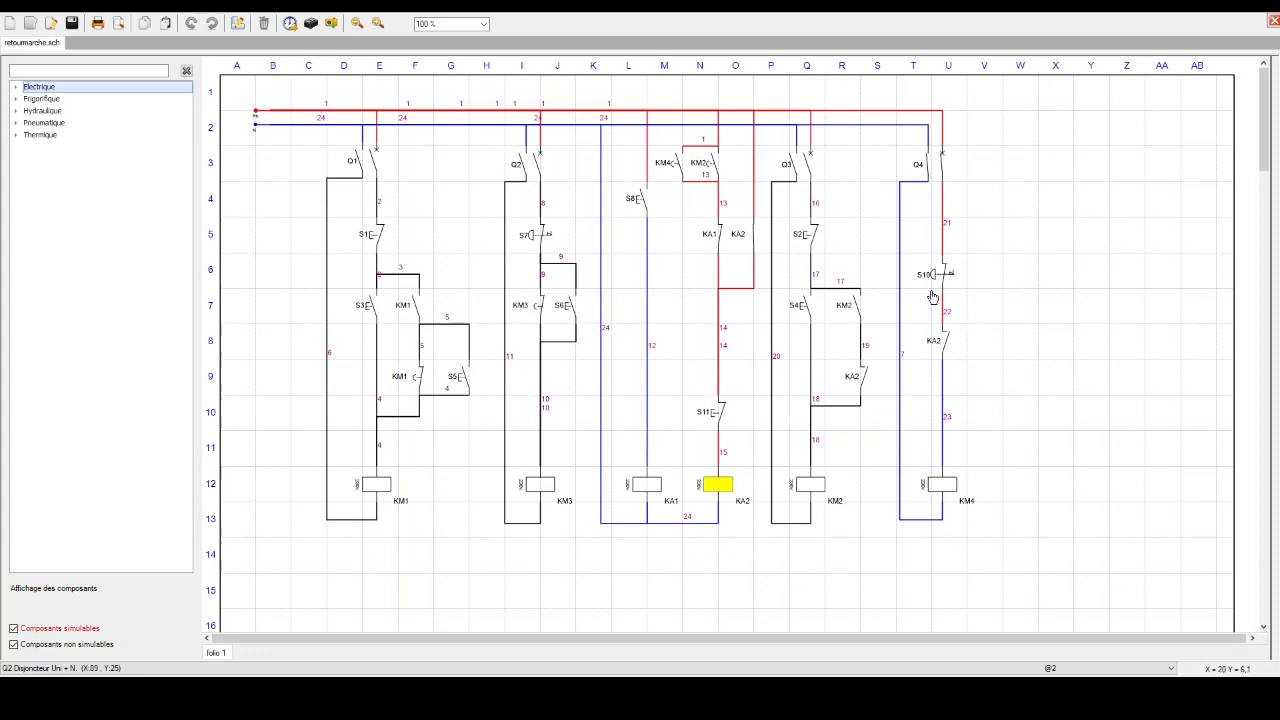
# - Stop the simulation to check the timed KM4 contact in the KA2 branch, and restart it
pyautogui.click(239, 23)
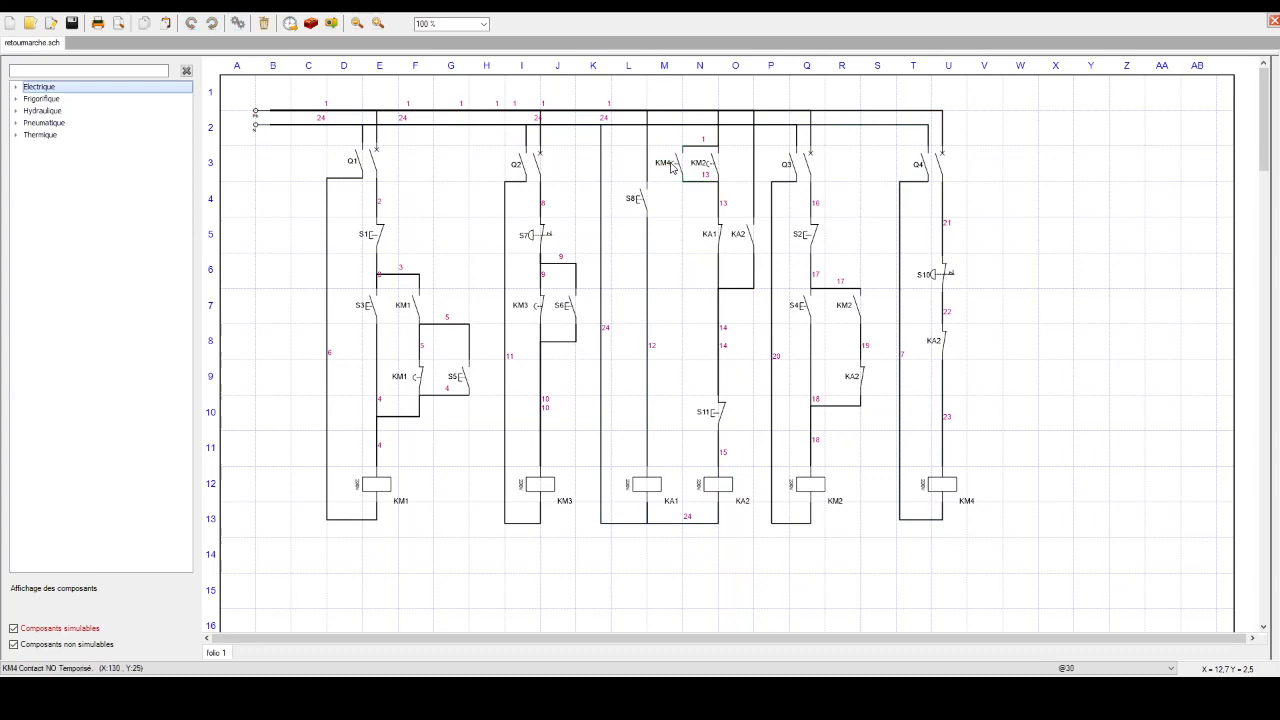
pyautogui.click(671, 167)
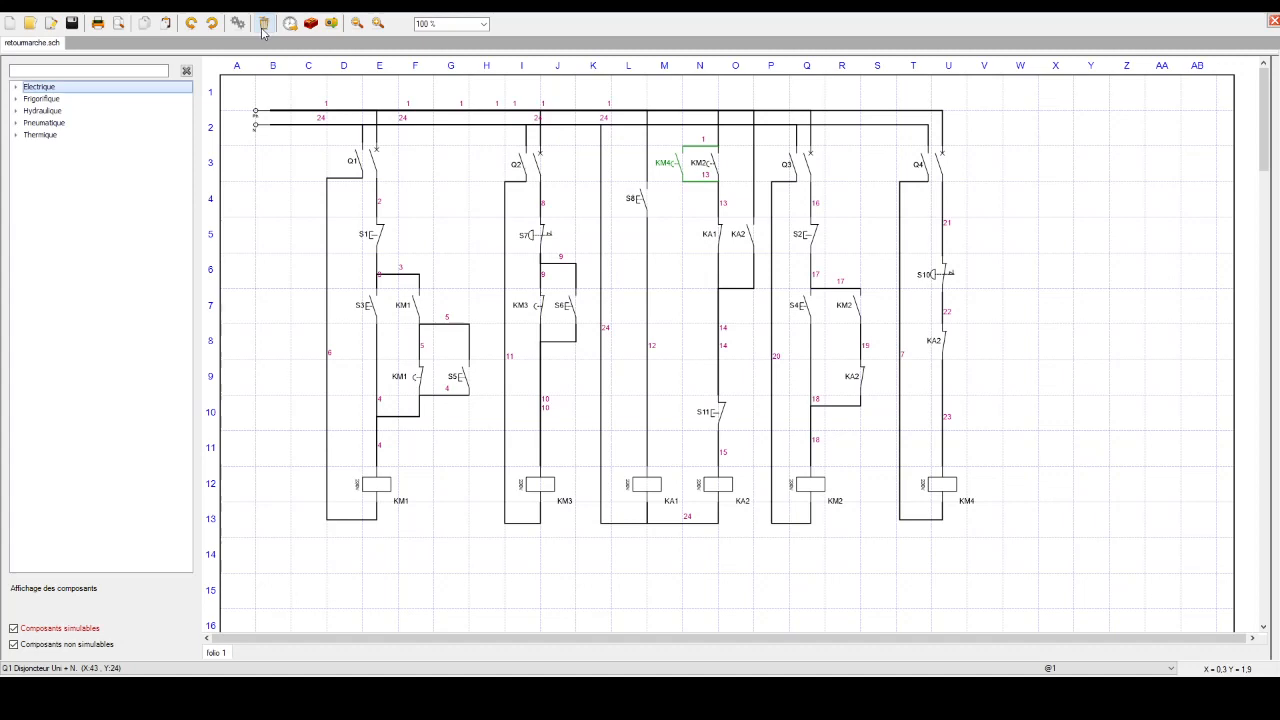
pyautogui.click(183, 16)
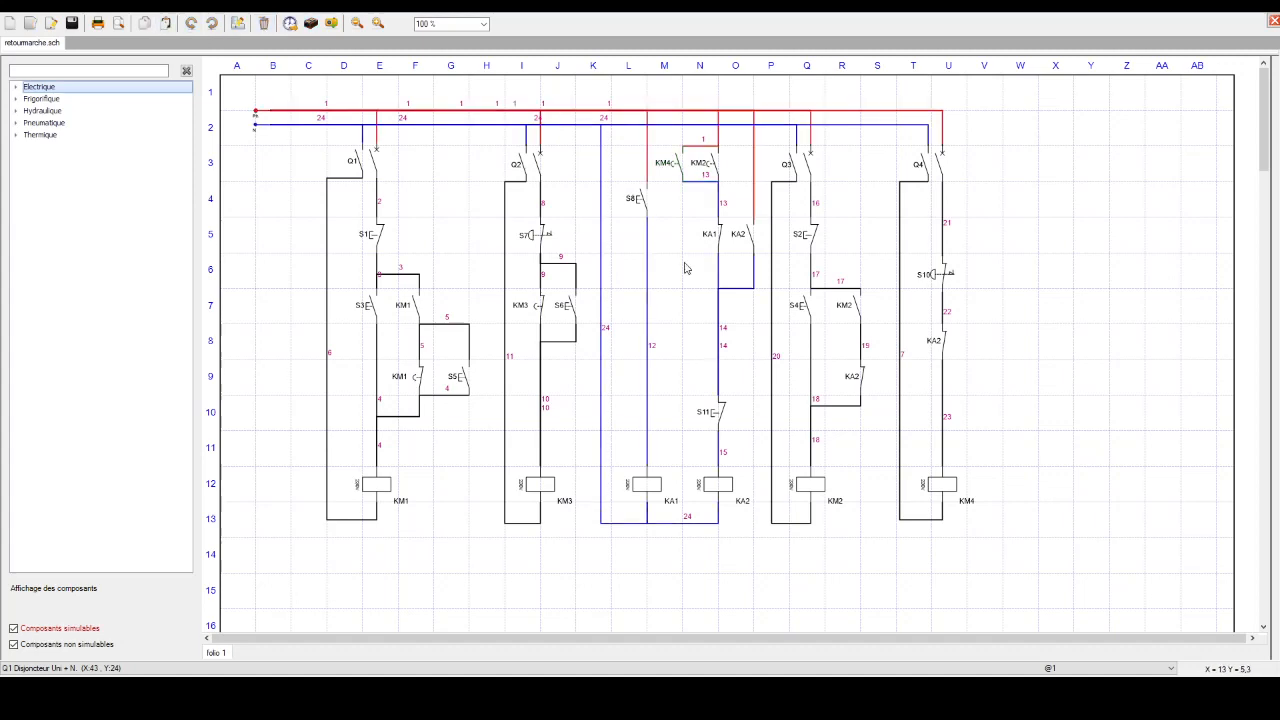
# - Close breaker Q4 to run the KM4 cycle, open stop contact S10 and reset relay KA2 with S11
pyautogui.click(928, 168)
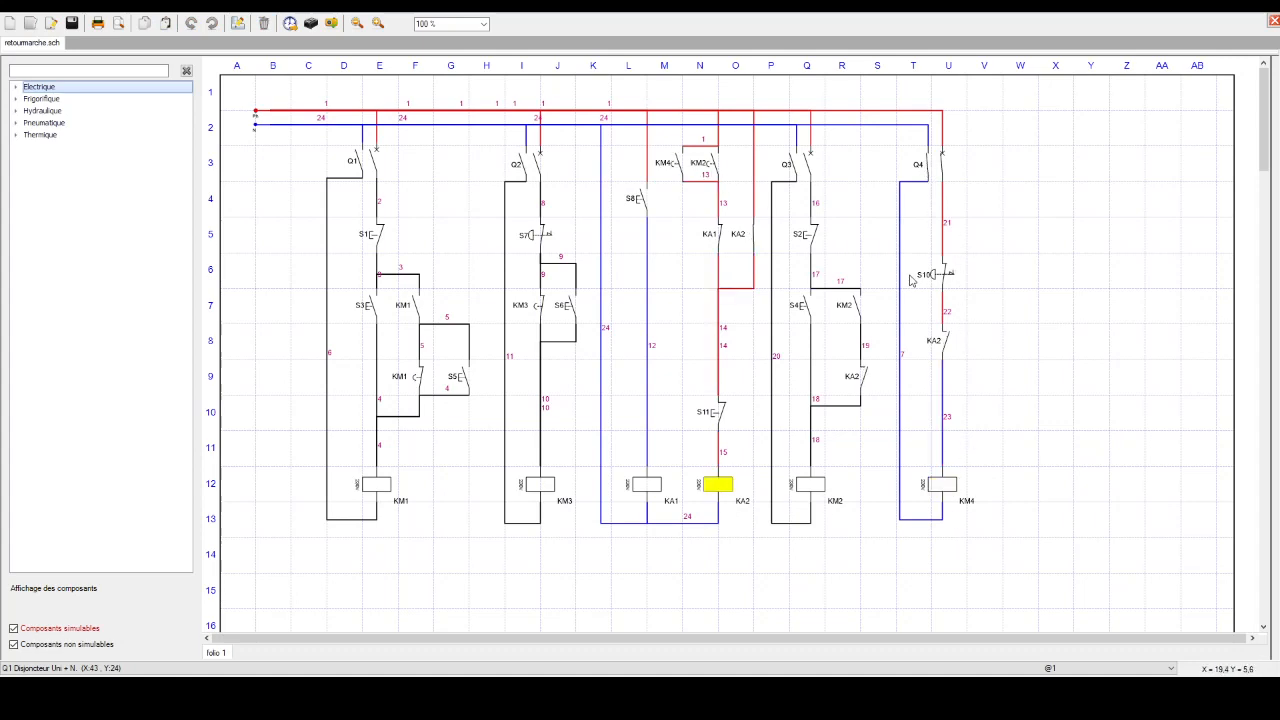
pyautogui.click(948, 280)
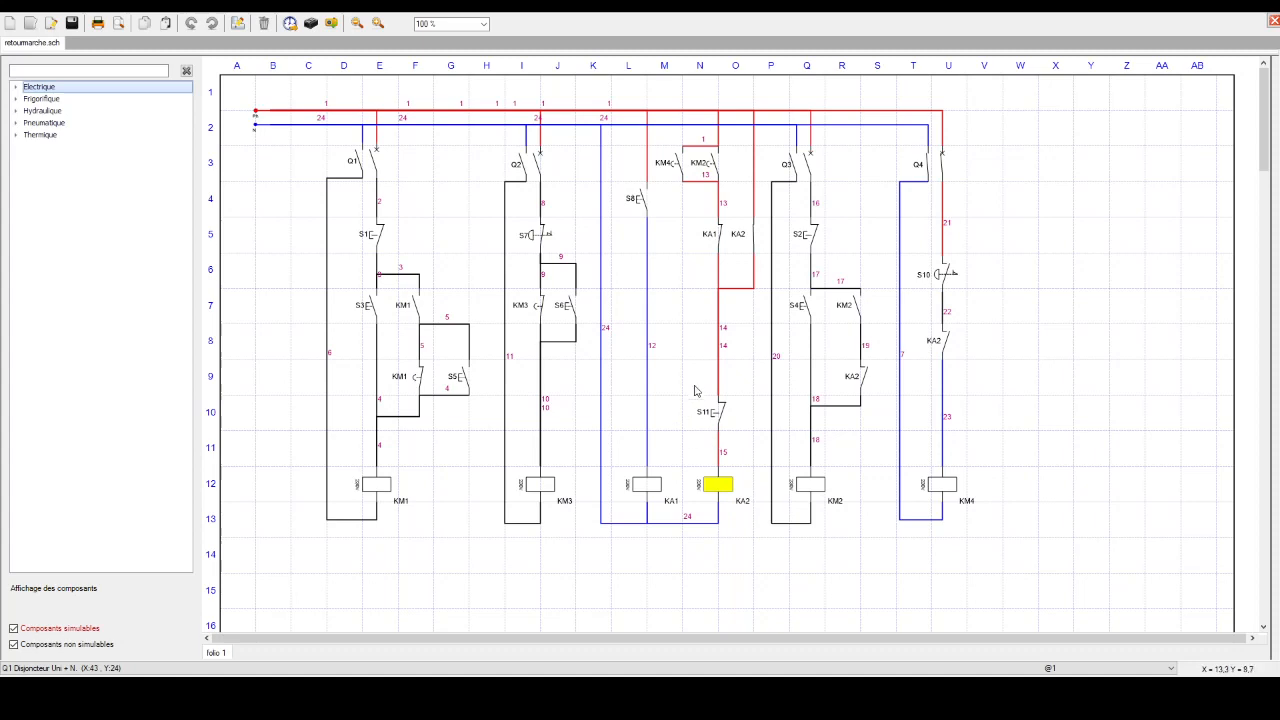
pyautogui.click(710, 416)
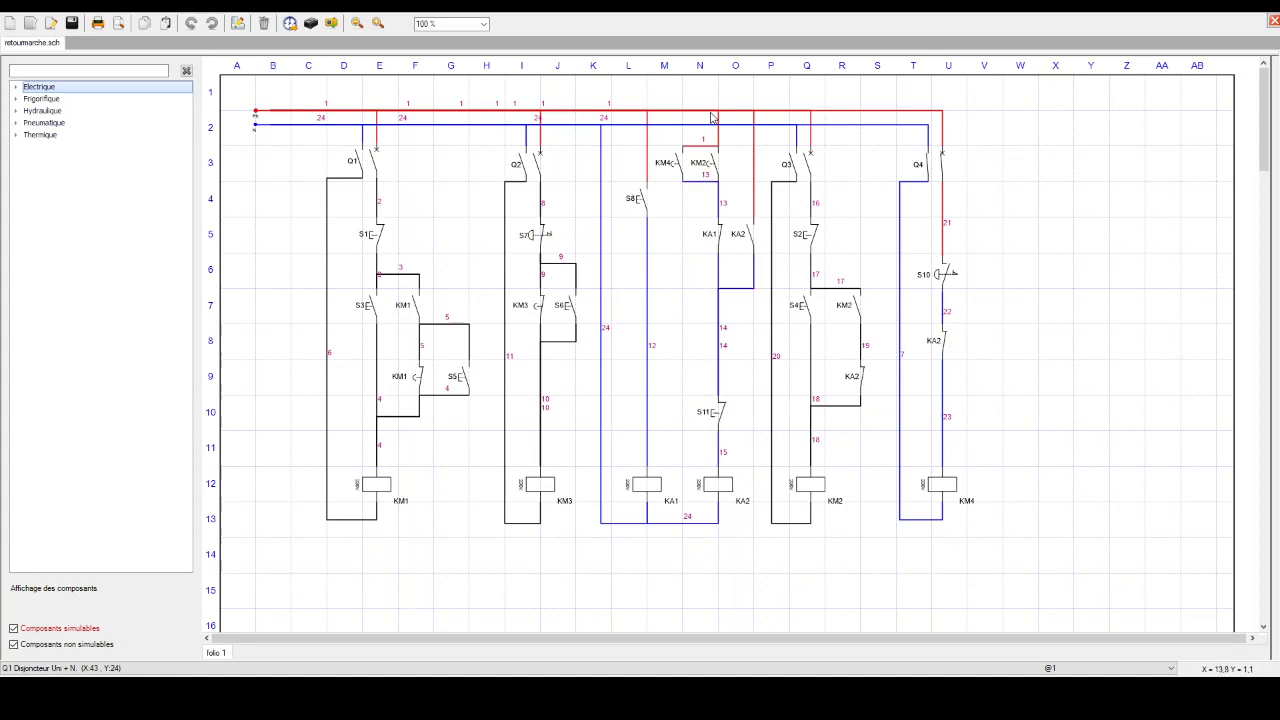
# - Rerun the KM4 cycle using S10 and the S11 reset, operate S8 and open breaker Q4
pyautogui.click(946, 274)
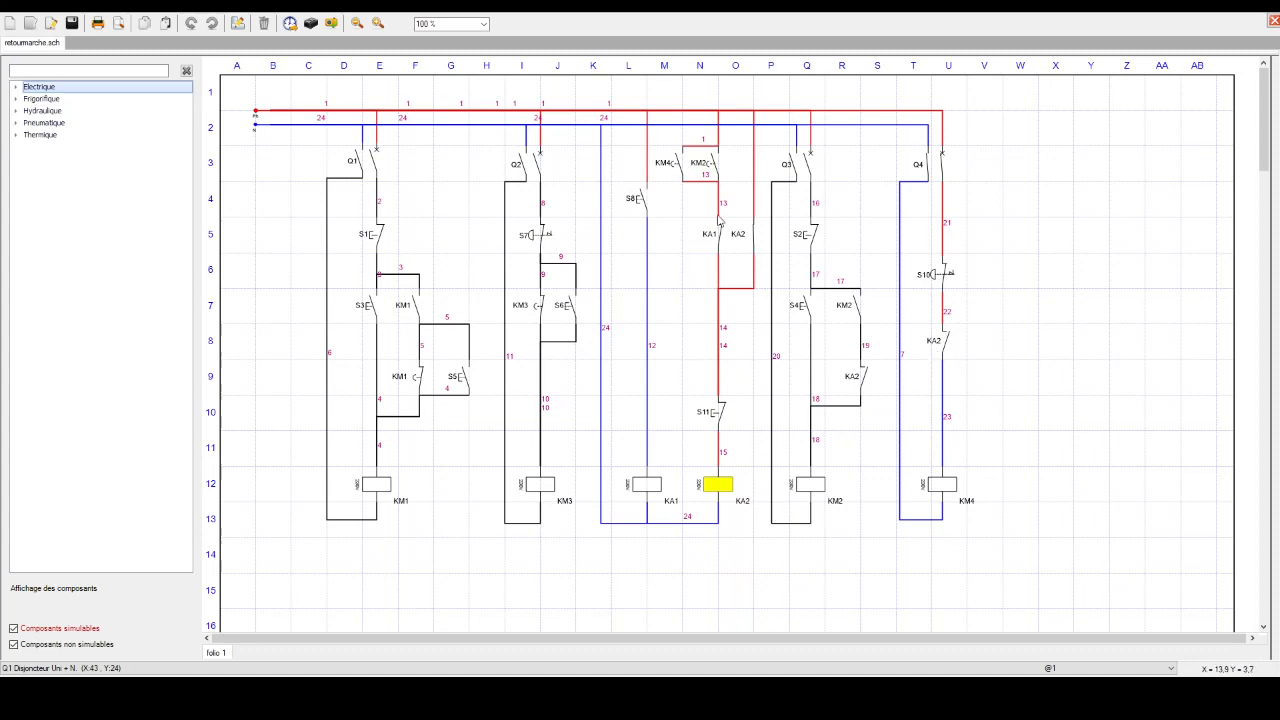
pyautogui.click(722, 412)
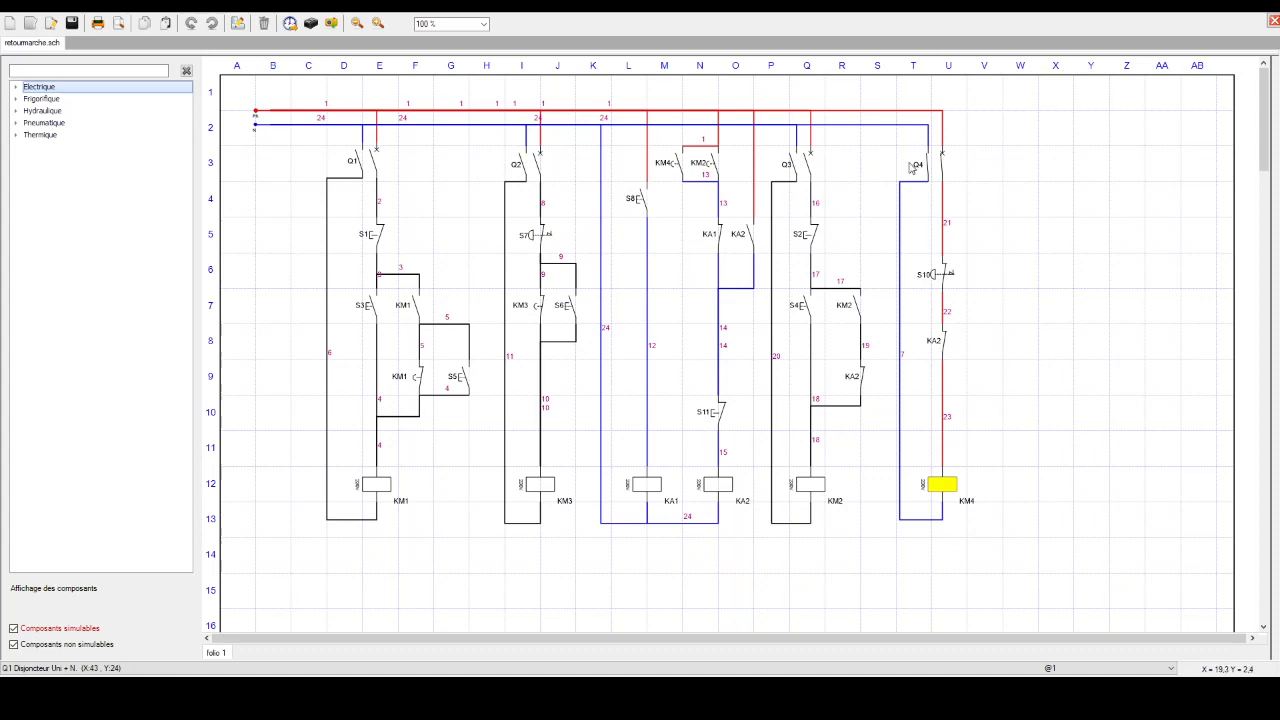
pyautogui.click(947, 280)
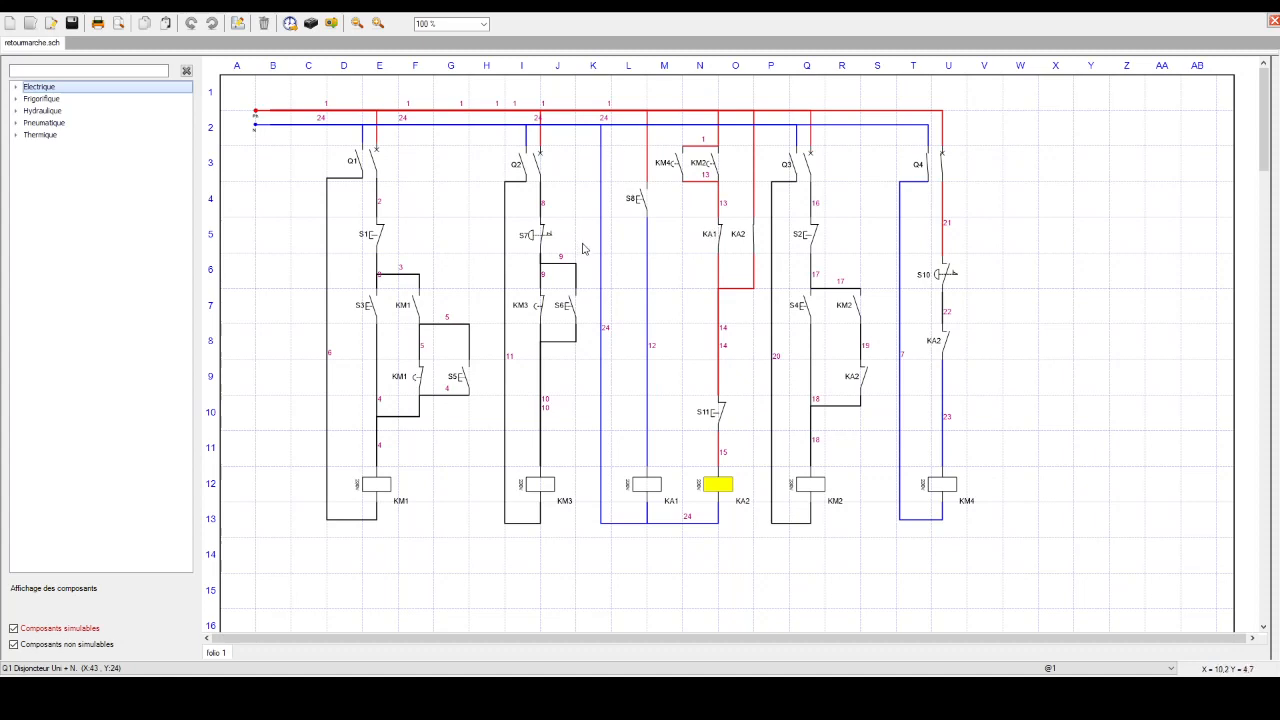
pyautogui.click(637, 209)
pyautogui.click(941, 170)
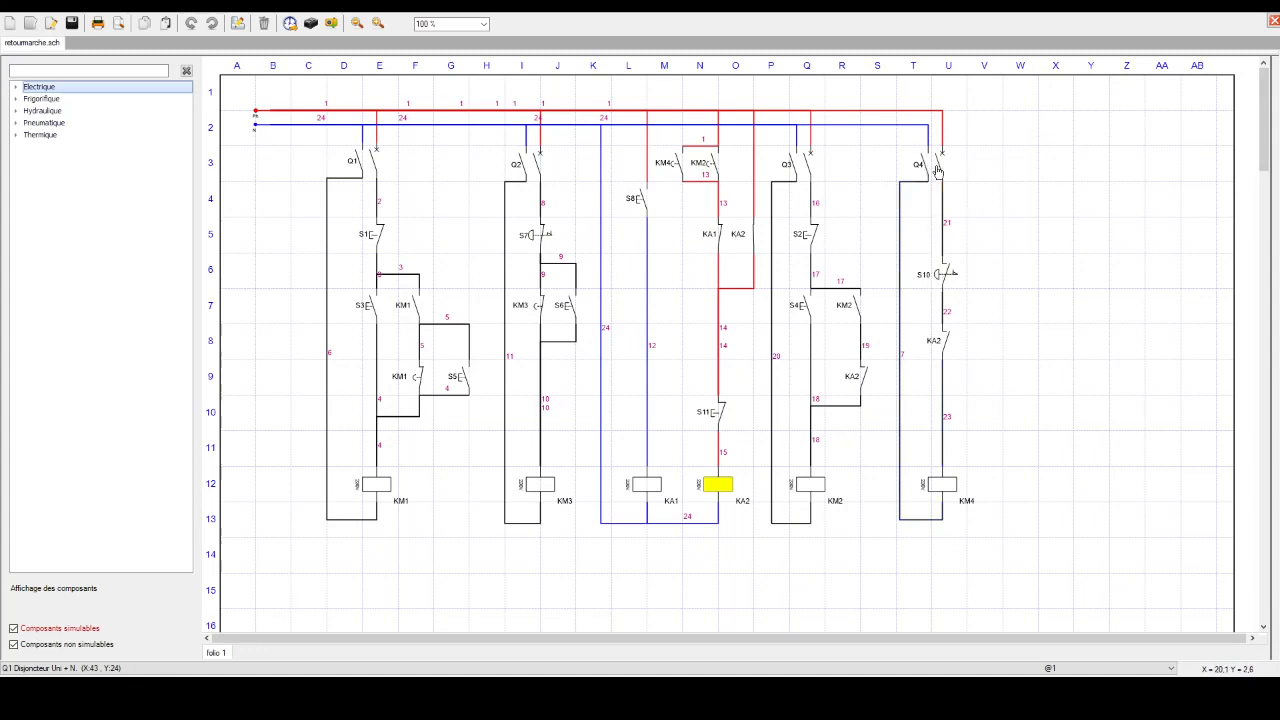
# - Close breaker Q3, reset relay KA2 with S11 and start contactor KM2 with pushbutton S4
pyautogui.click(805, 168)
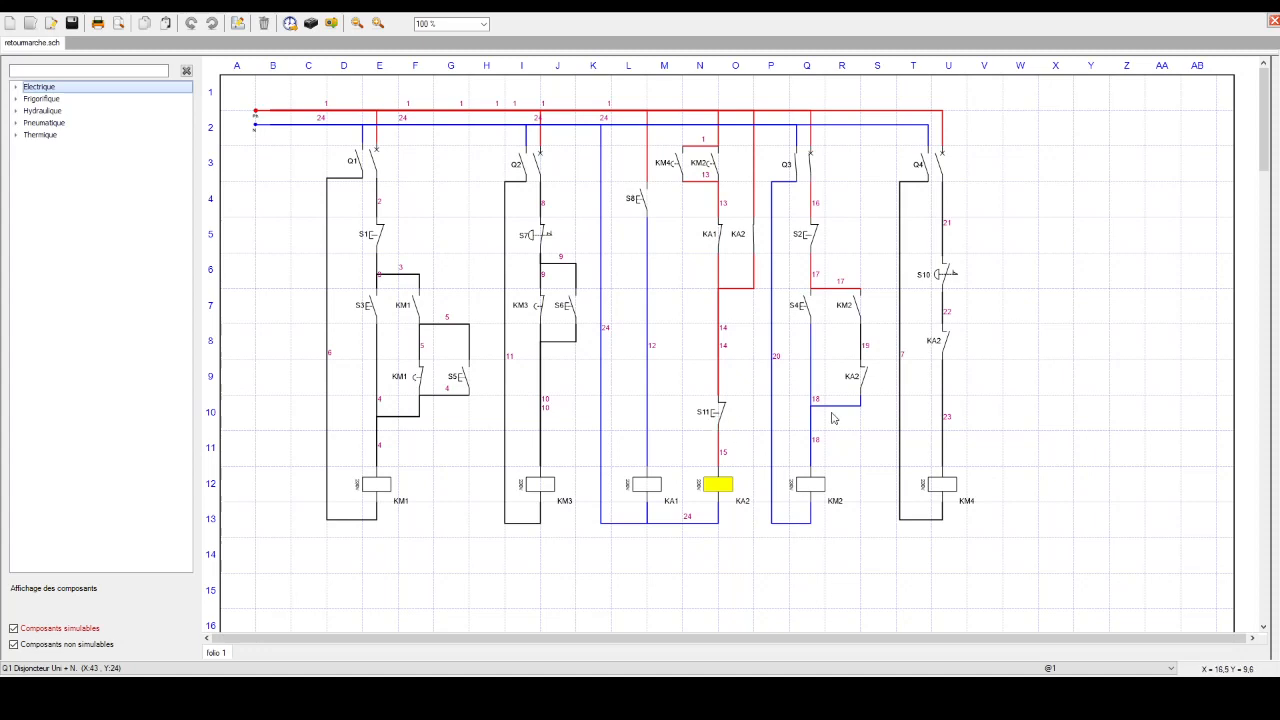
pyautogui.click(722, 415)
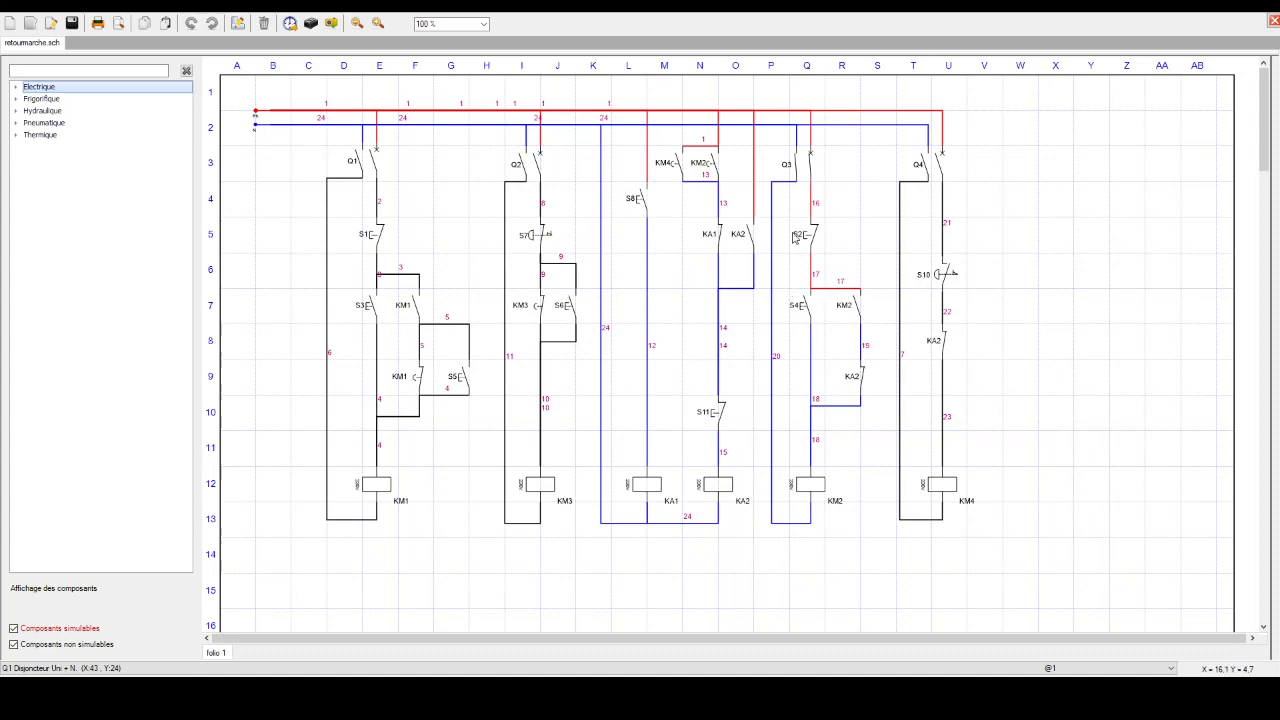
pyautogui.click(800, 311)
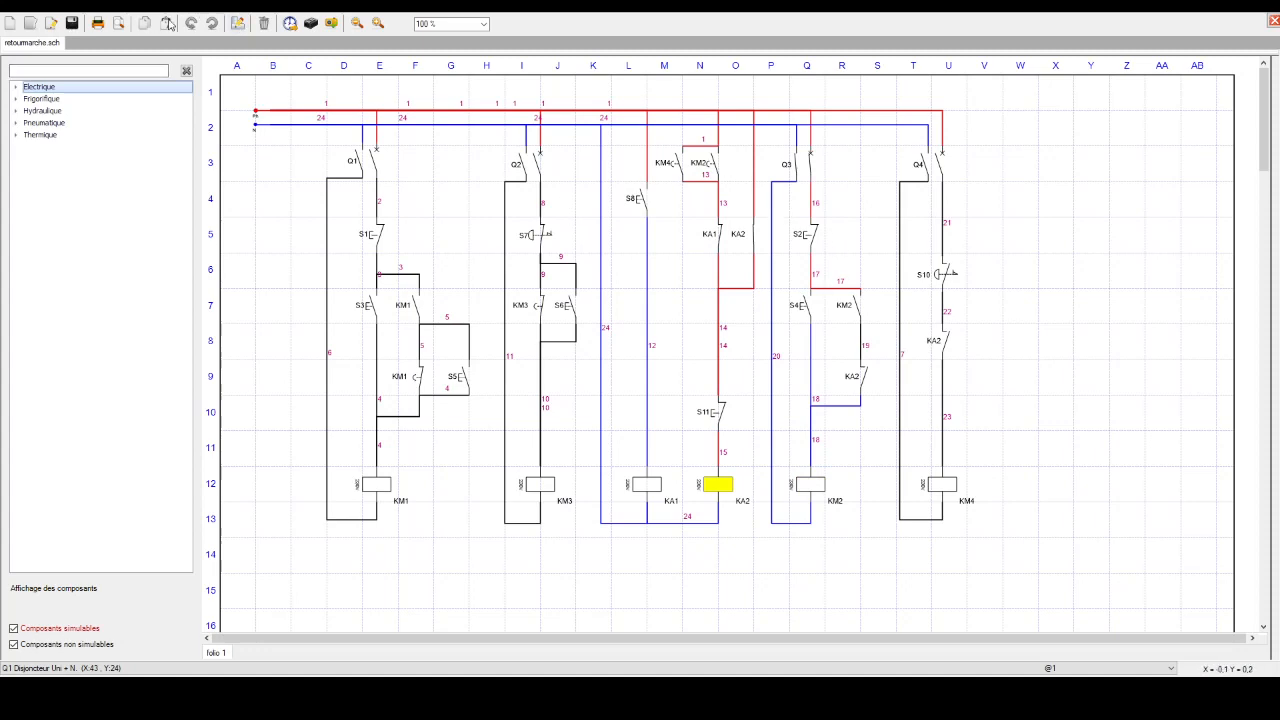
# - Stop the simulation to check the timed KM2 contact in the KA2 branch, and restart it
pyautogui.click(237, 23)
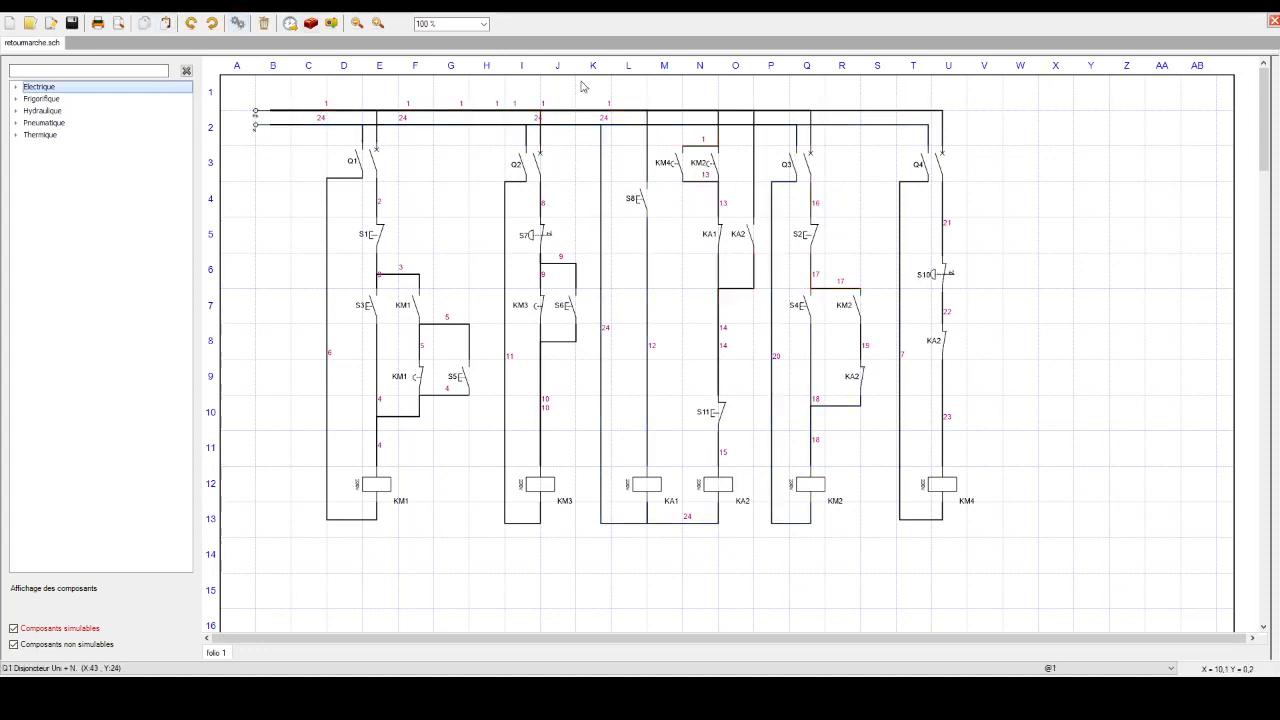
pyautogui.click(707, 168)
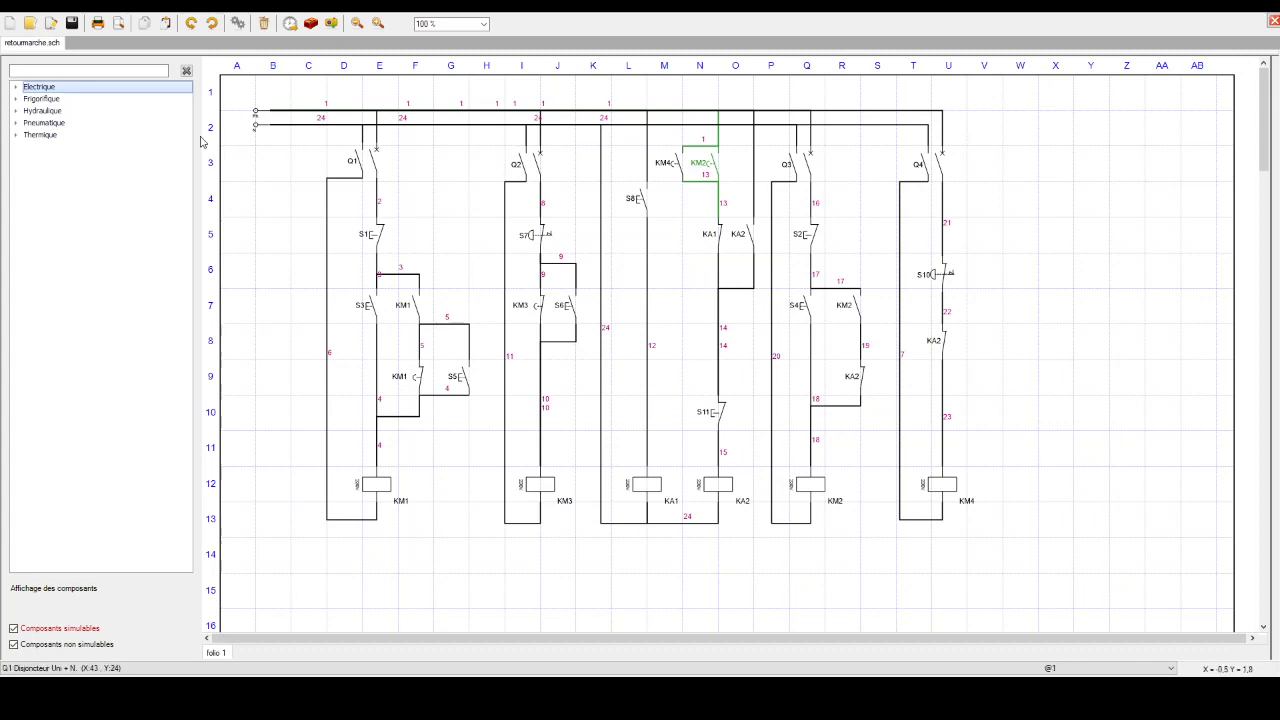
pyautogui.click(189, 22)
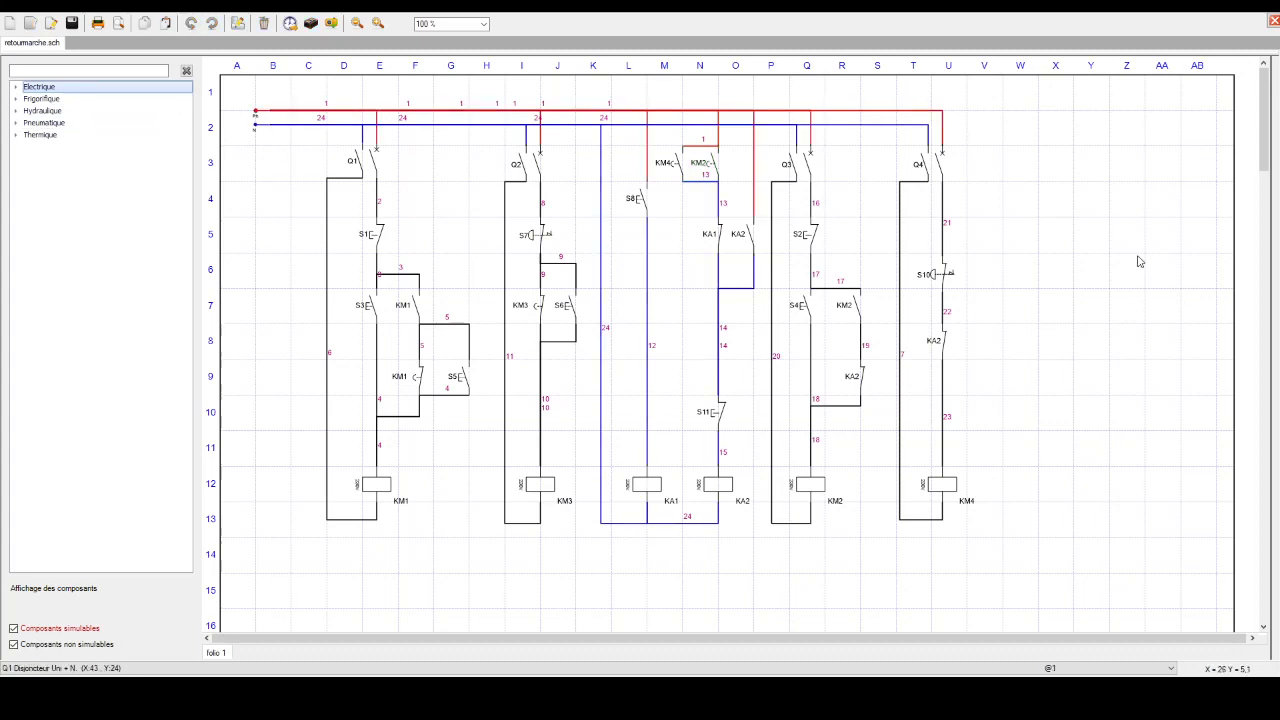
# - Close breaker Q3 and run the KM2 cycle twice with S4, resetting relay KA2 with S11 each time
pyautogui.click(805, 172)
pyautogui.click(800, 310)
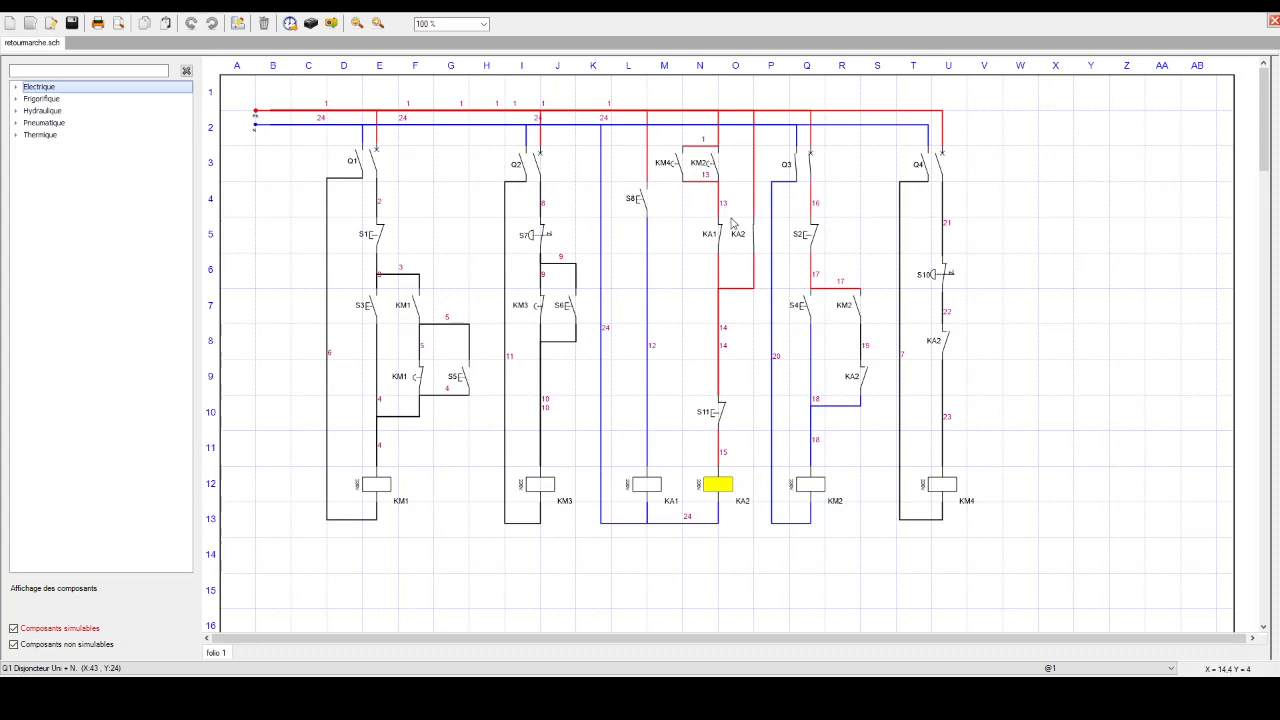
pyautogui.click(723, 423)
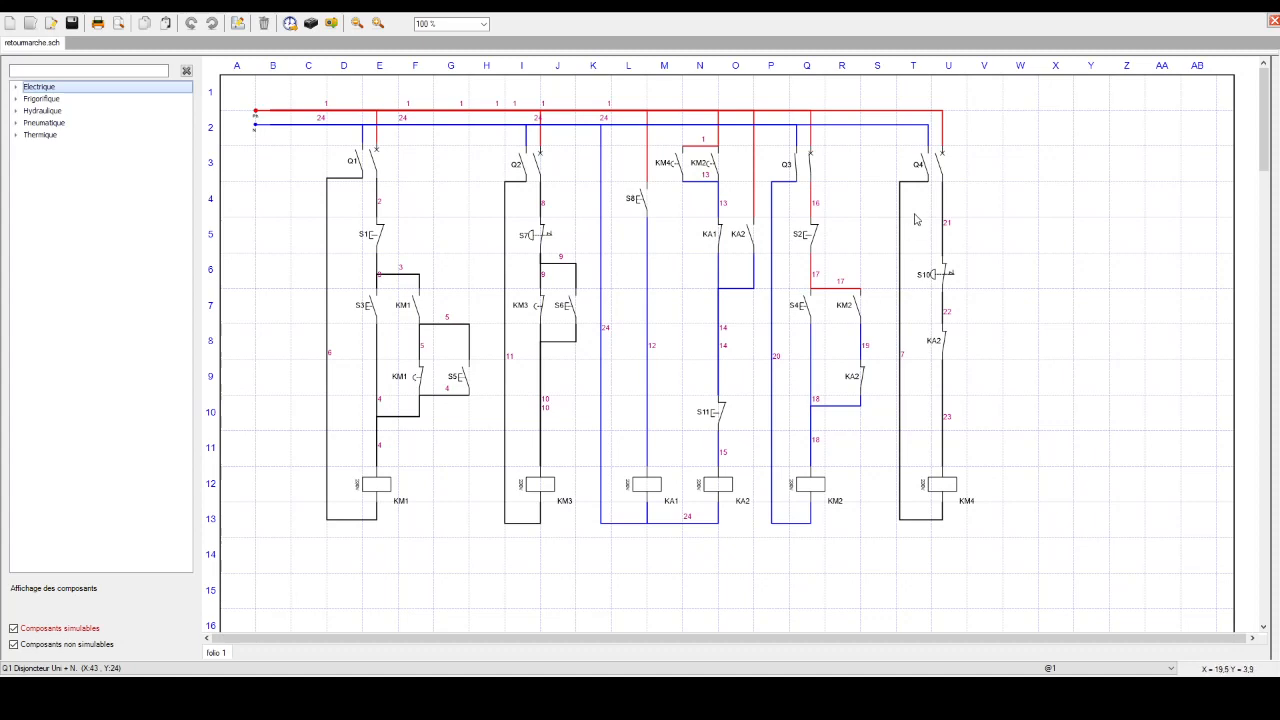
pyautogui.click(799, 307)
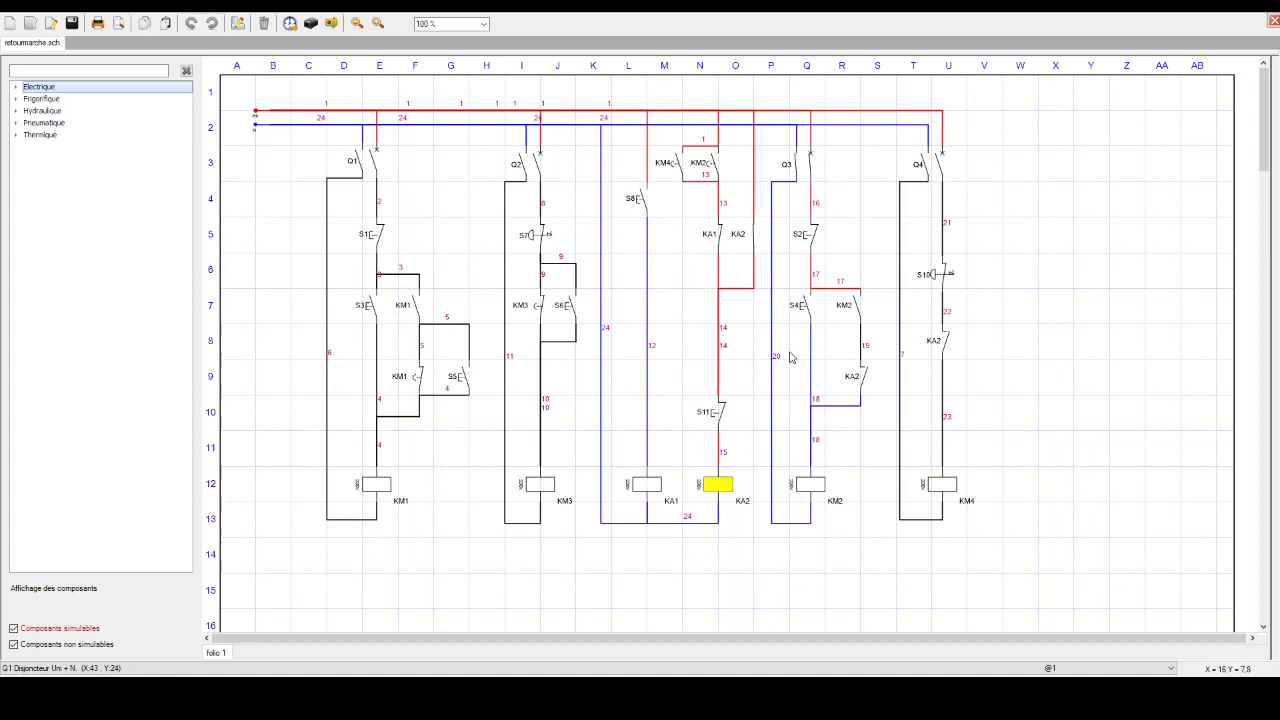
pyautogui.click(716, 413)
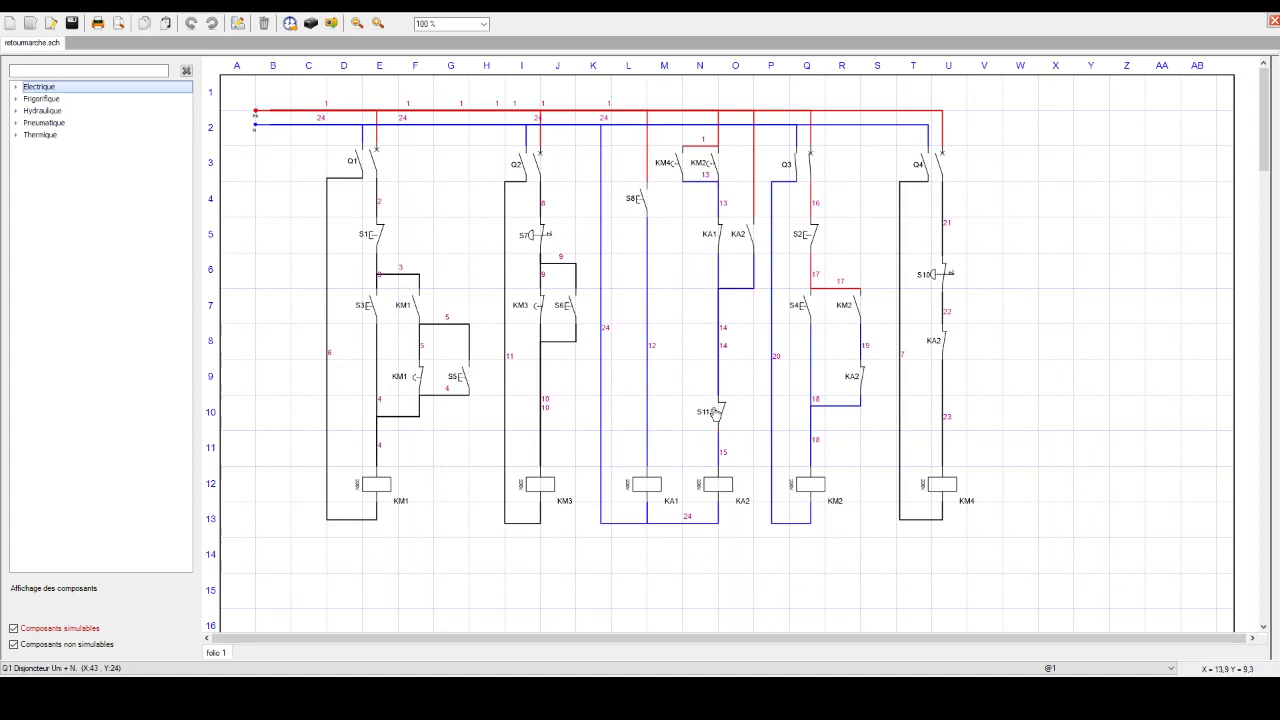
# - Start contactor KM2 with S4 and repeatedly operate pushbutton S8 to energize relay KA1
pyautogui.click(809, 315)
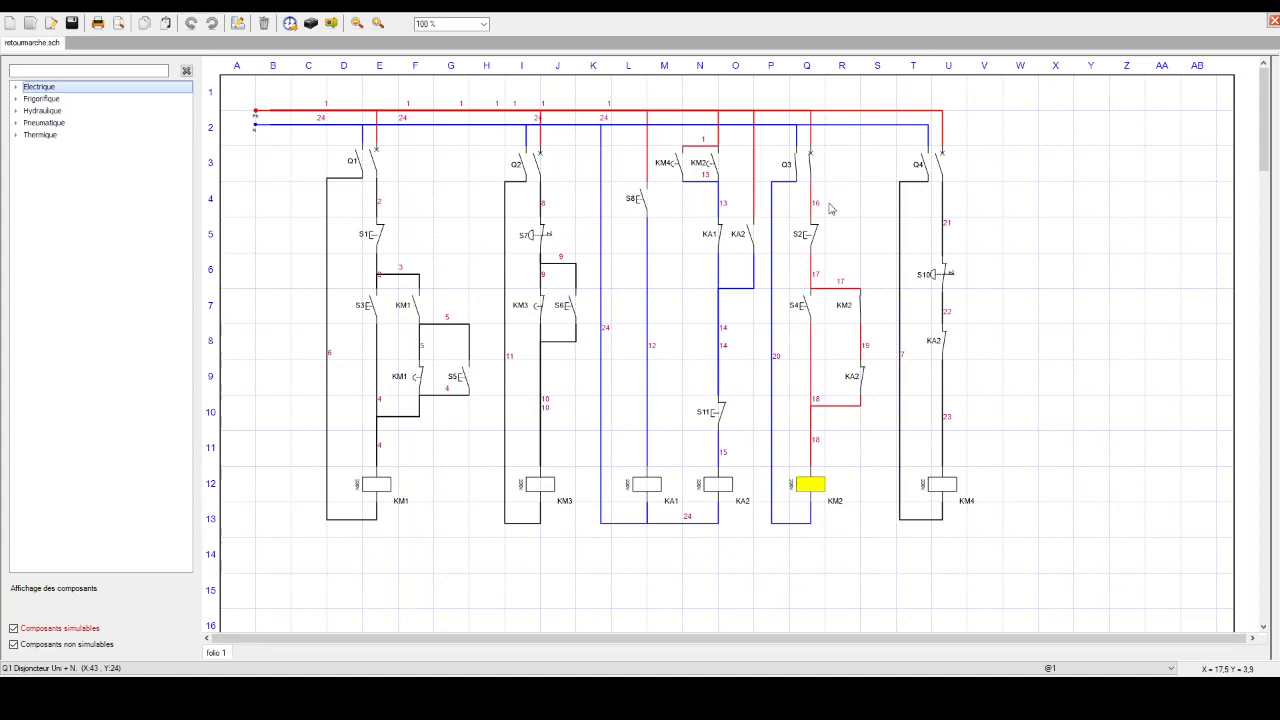
pyautogui.click(636, 202)
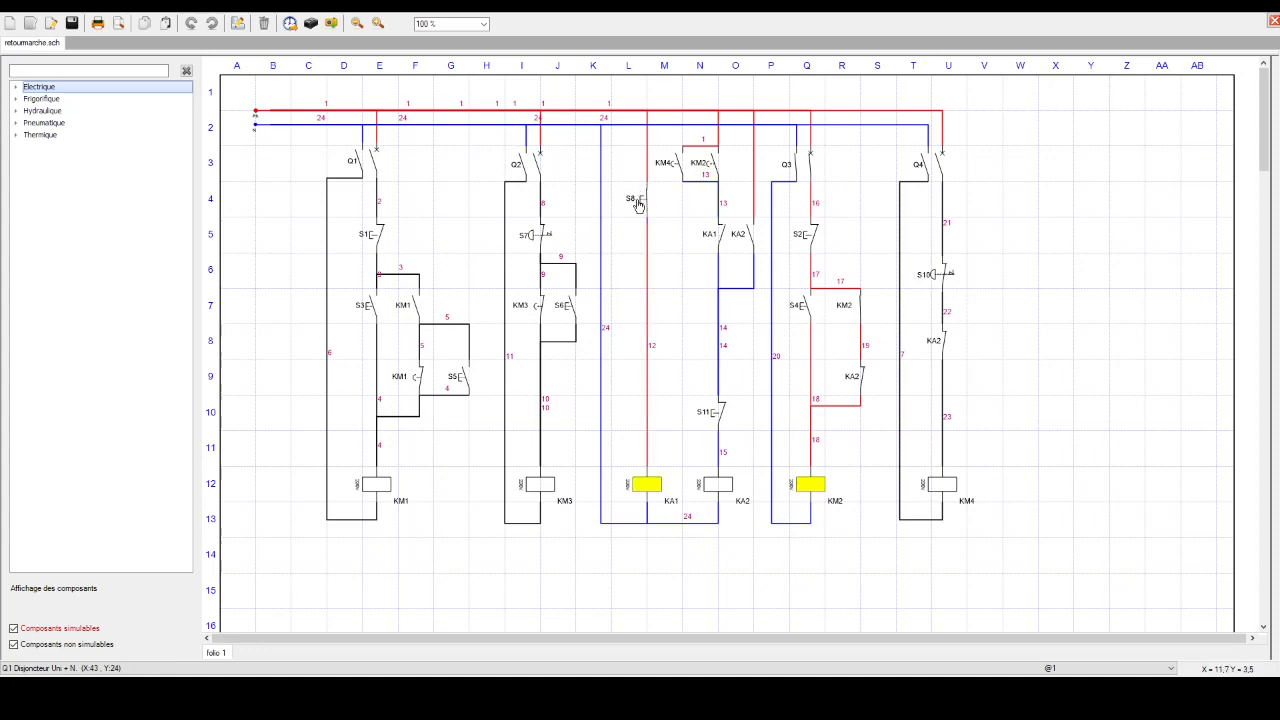
pyautogui.click(639, 205)
pyautogui.moveTo(640, 205); pyautogui.dragTo(641, 206)
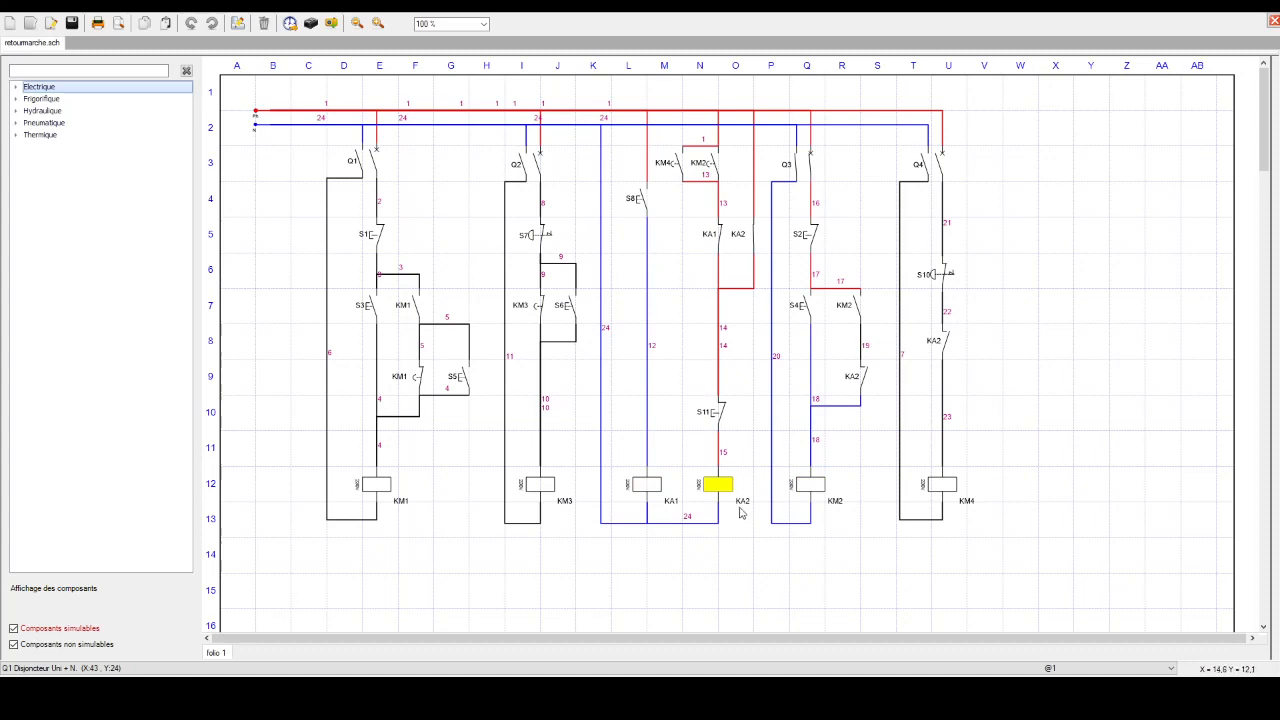